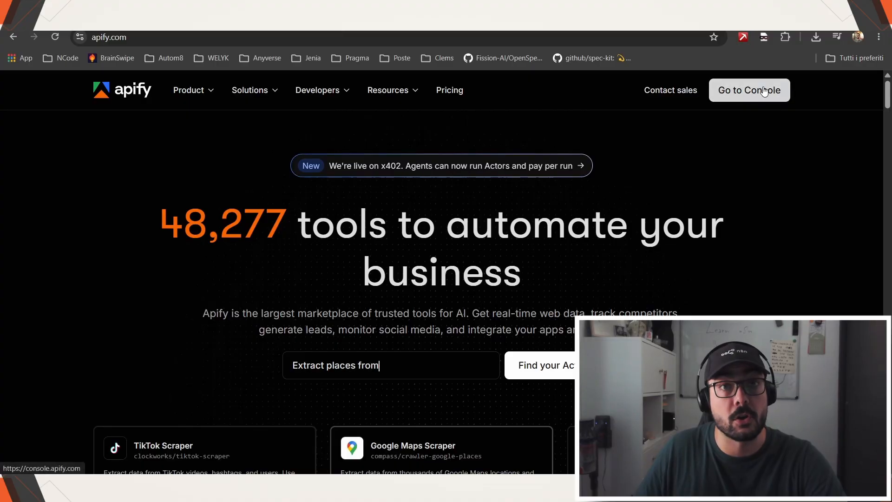
Open the Apify Console and look through the list of recently used Actors.
left_click(749, 90)
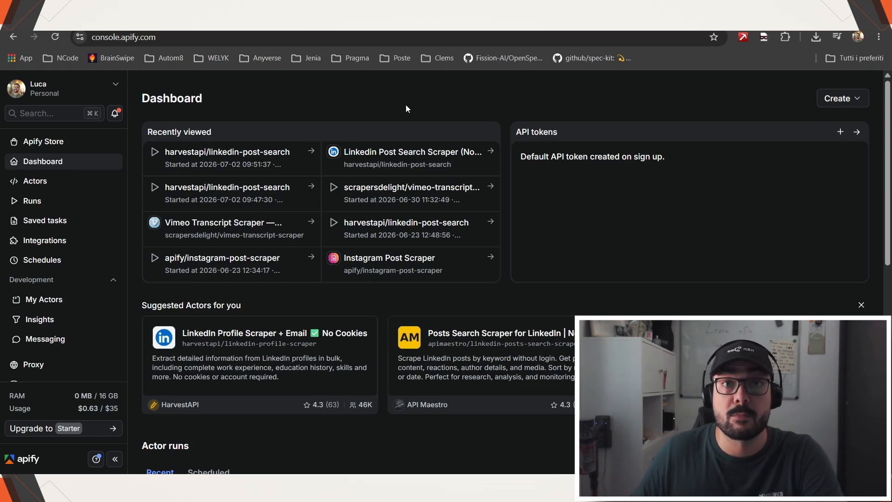
left_click(60, 181)
scroll(365, 183, "down", 3)
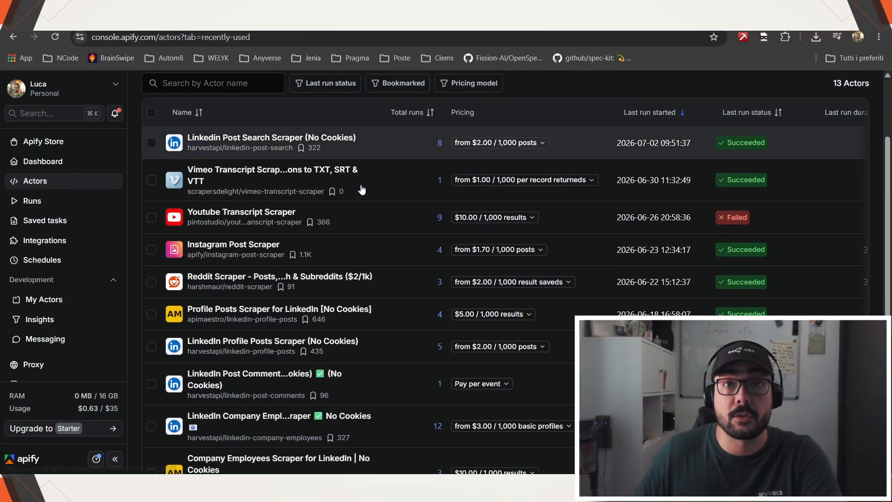
scroll(366, 185, "down", 3)
scroll(364, 160, "up", 5)
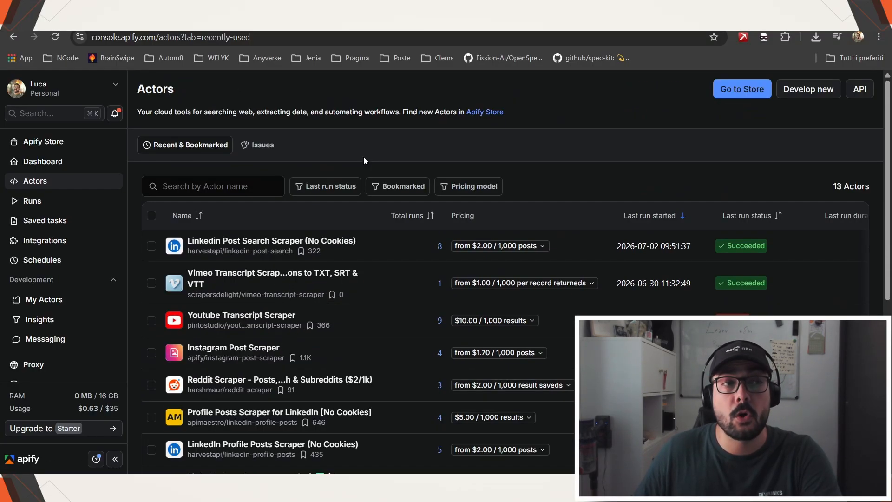
Search the Apify Store for "linkedin pos" and open Linkedin Post Search Scraper (No Cookies) by harvestapi.
left_click(65, 143)
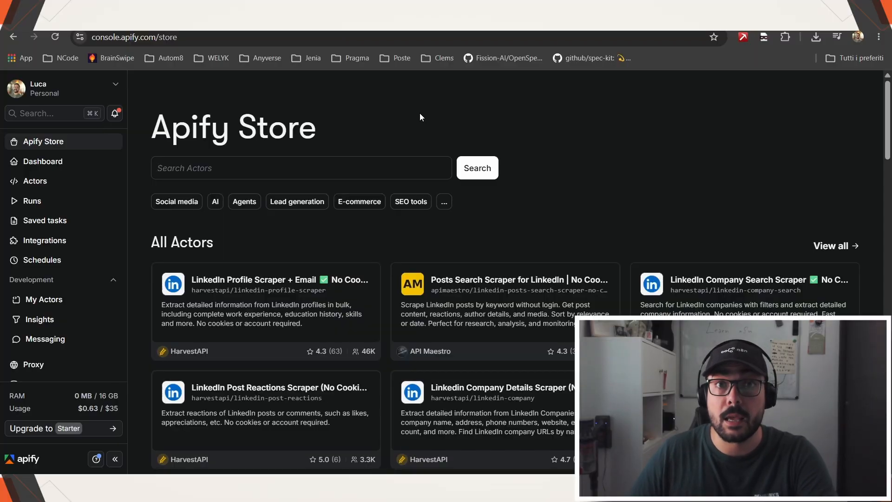
type("linkedin pos")
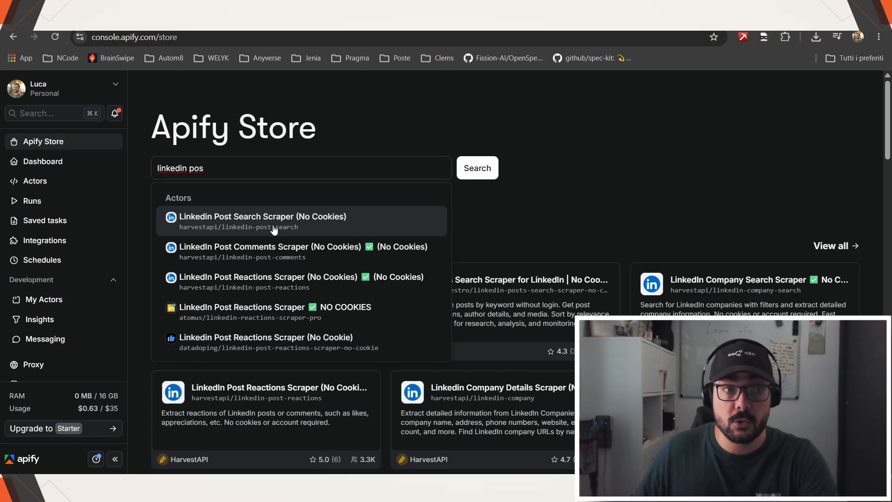
left_click(198, 231)
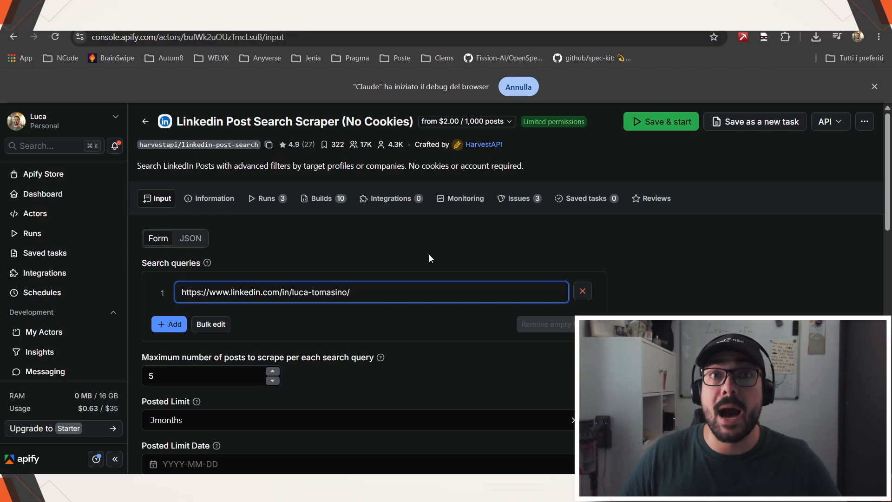
Set the scraper's maximum number of posts per search query to 50 and its posted limit to 6months.
left_click(211, 384)
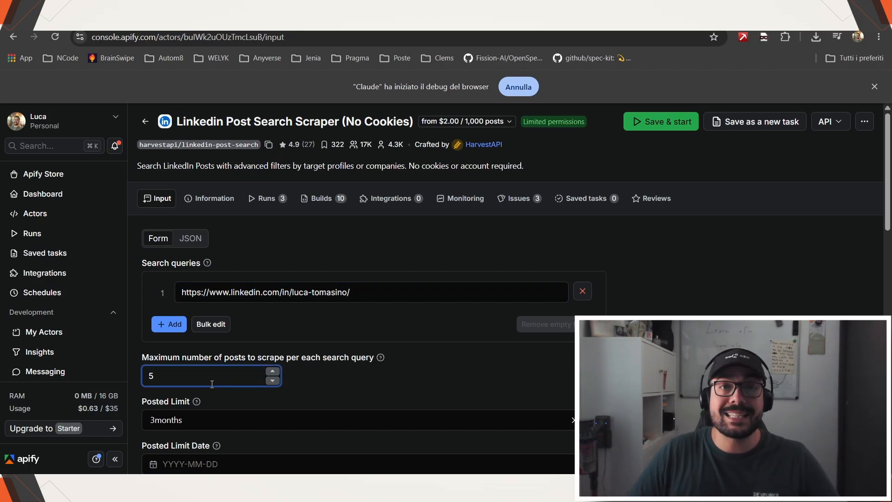
type("0")
scroll(243, 255, "down", 4)
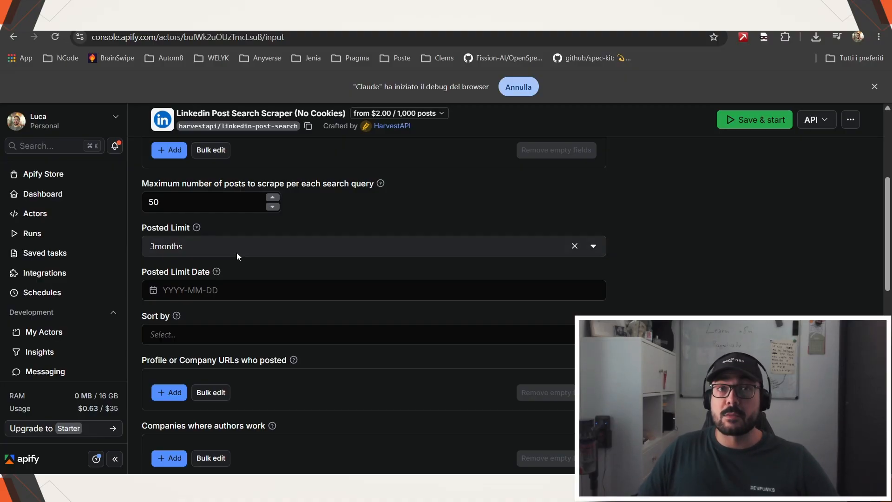
mouse_move(196, 232)
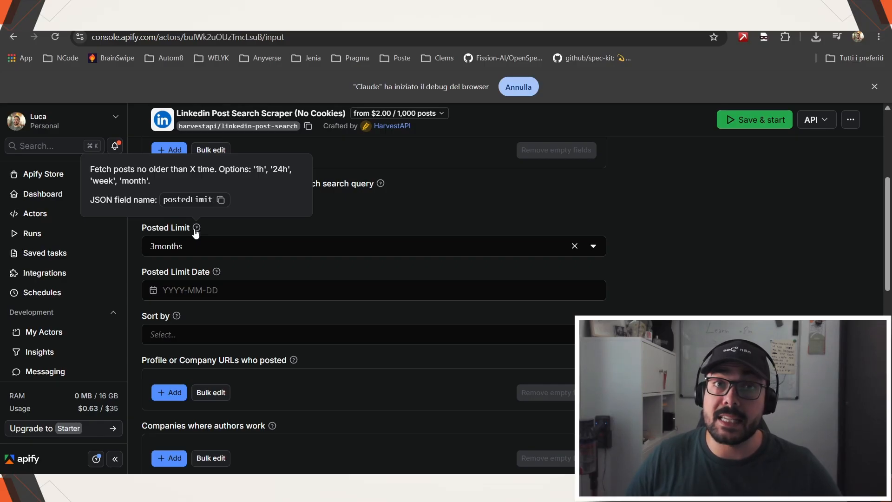
left_click(236, 250)
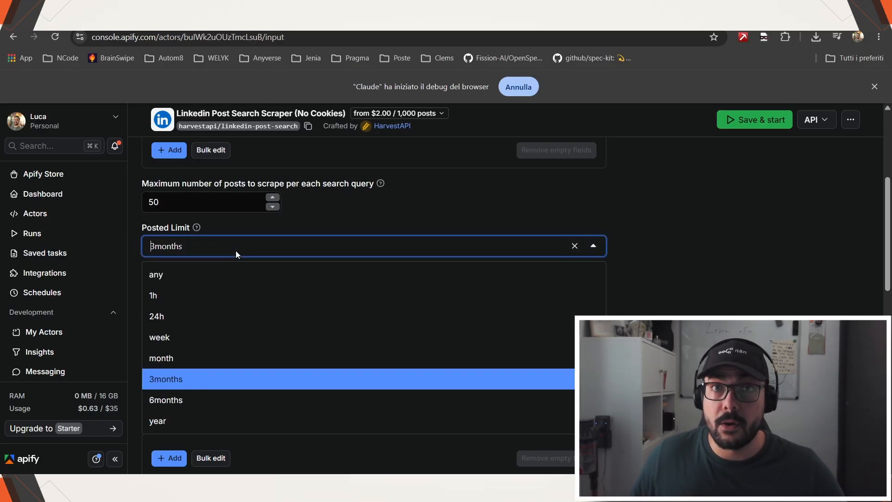
left_click(211, 404)
scroll(189, 376, "down", 1)
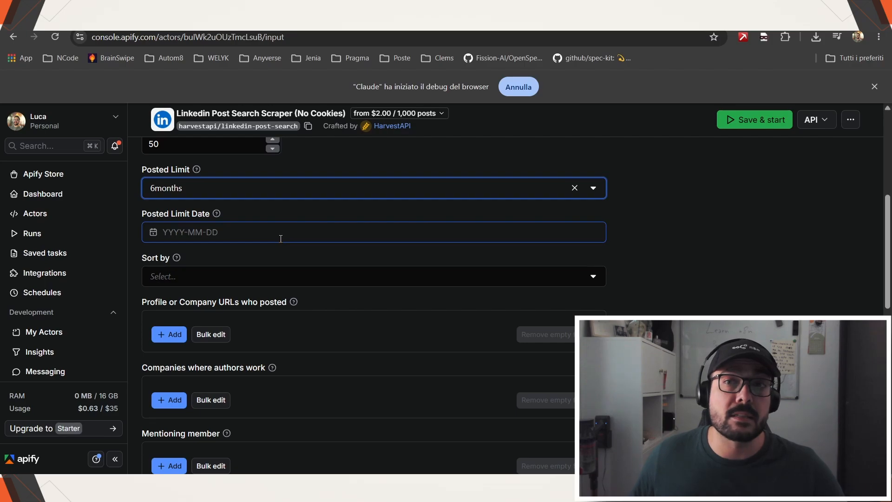
Save and start the scraper for the profile URL, and open the run's output.
scroll(281, 238, "up", 5)
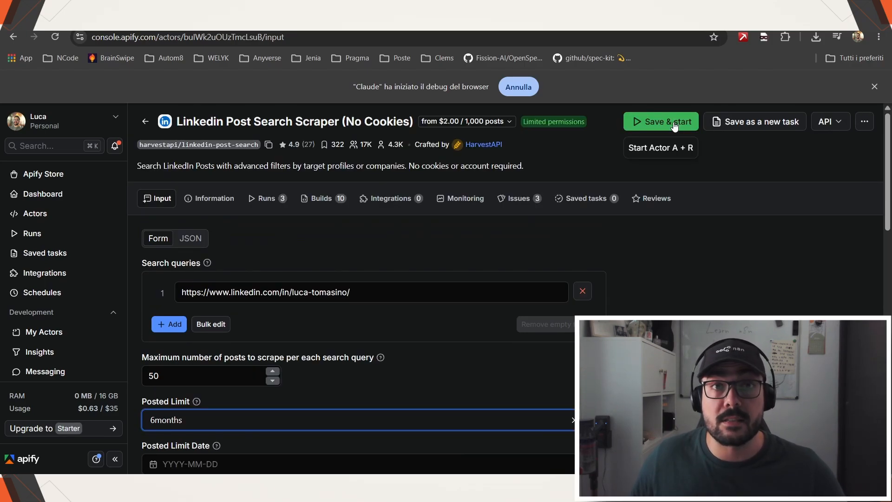
left_click(674, 122)
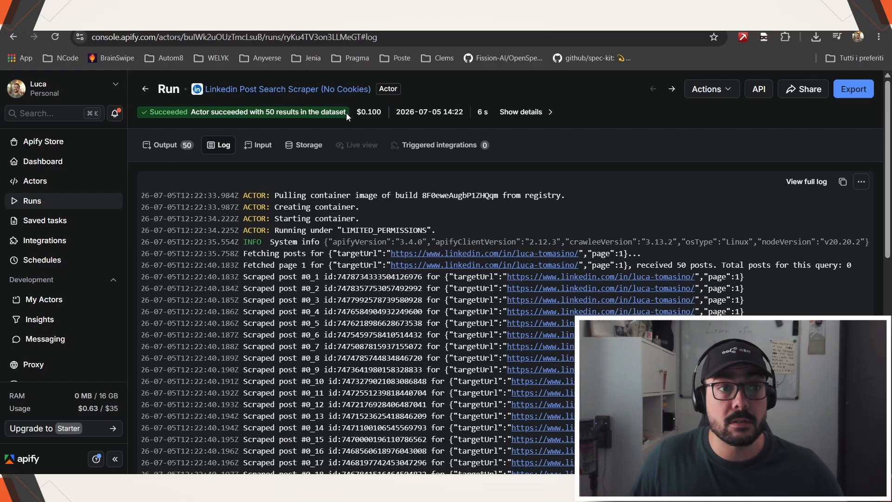
left_click(168, 148)
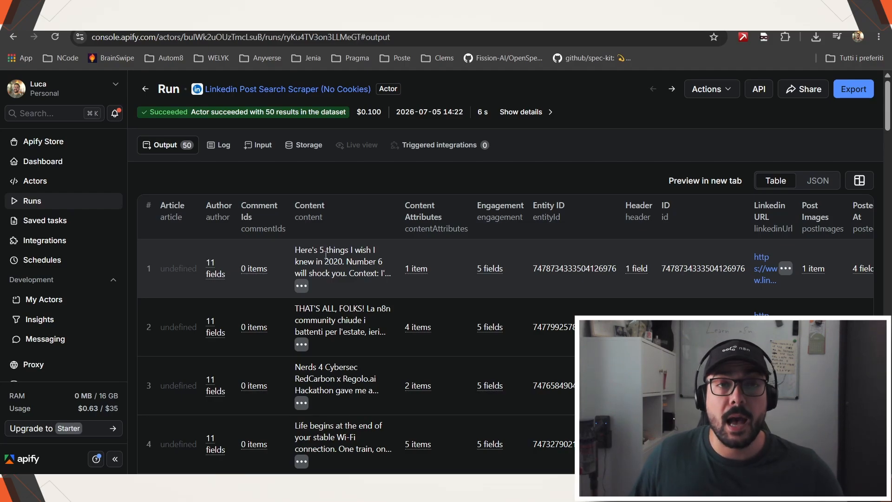
Examine the first scraped post's full content, content attributes and engagement fields.
left_click(301, 287)
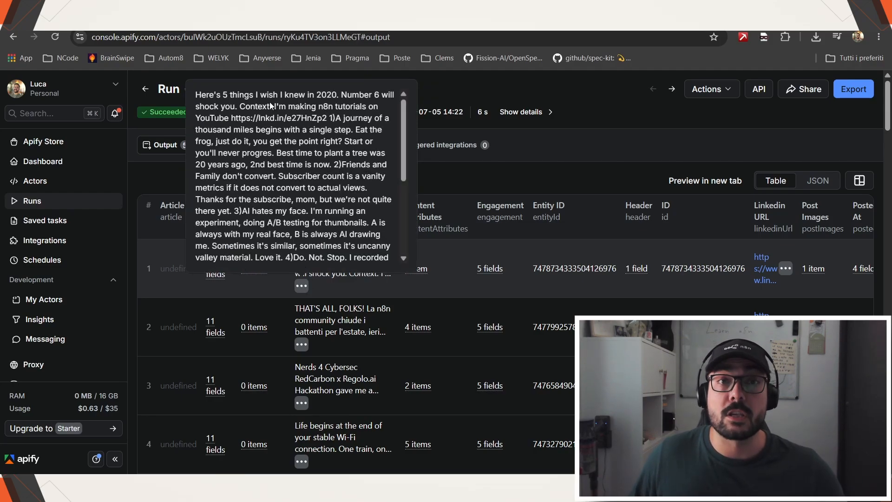
scroll(269, 102, "down", 4)
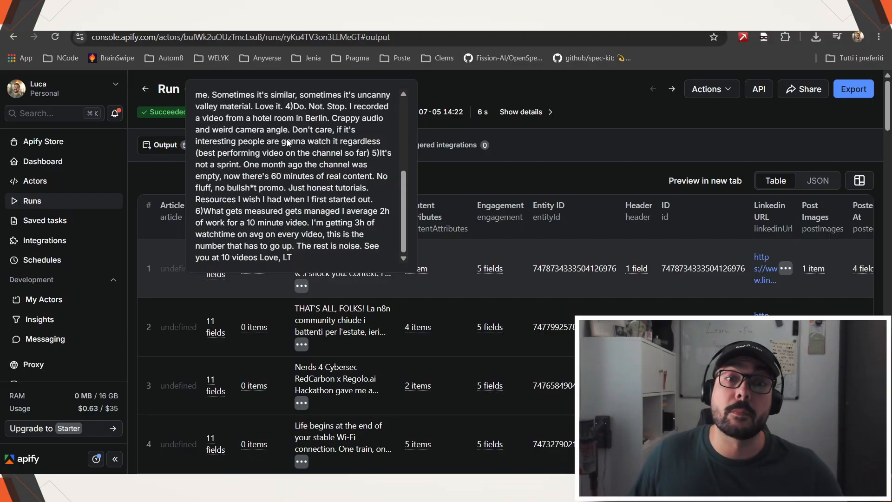
left_click(416, 269)
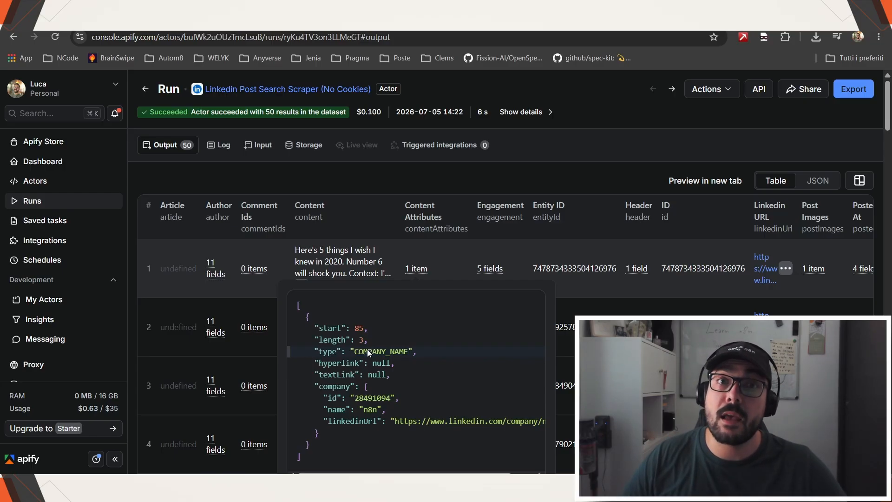
mouse_move(491, 271)
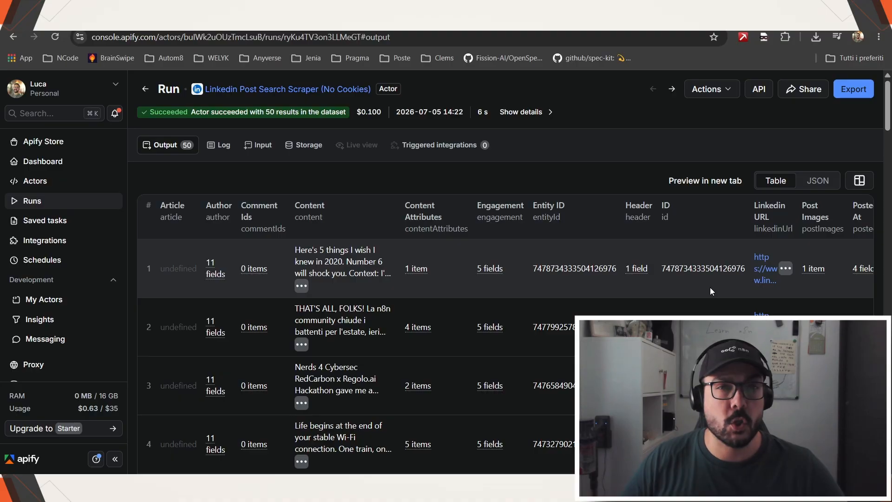
Copy the complete JSON output into a new Claude chat and ask it to extract the LinkedIn tone of voice, giving more weight to better performing posts.
left_click(826, 183)
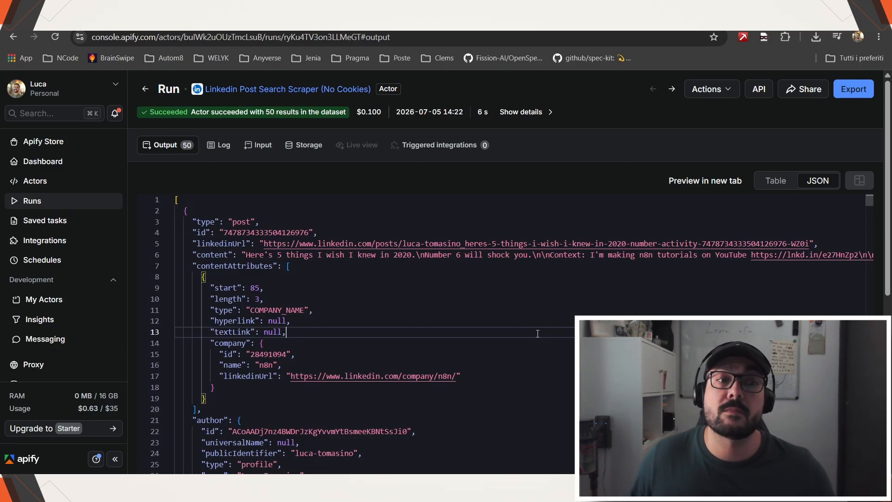
key("ctrl+a")
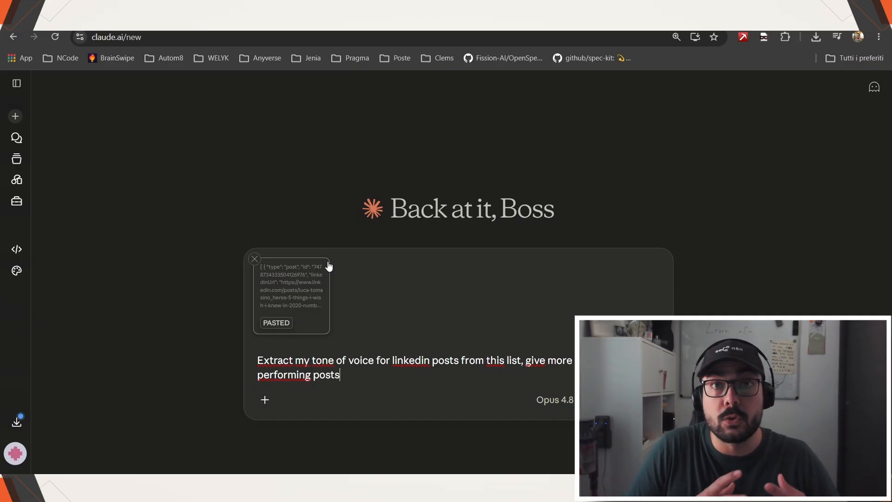
key("Return")
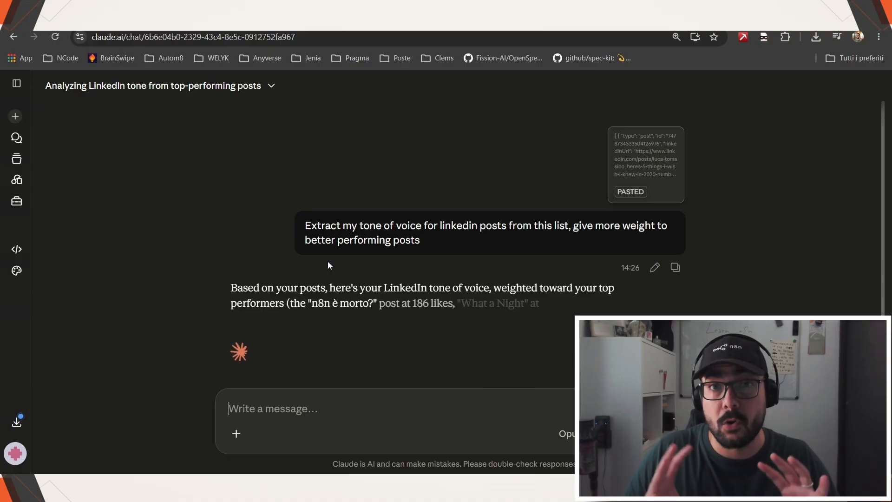
scroll(314, 115, "down", 4)
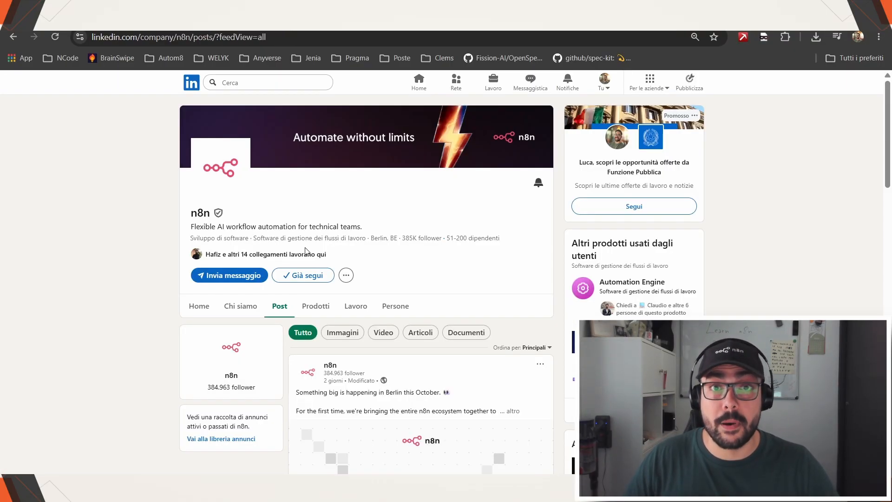
scroll(402, 179, "down", 3)
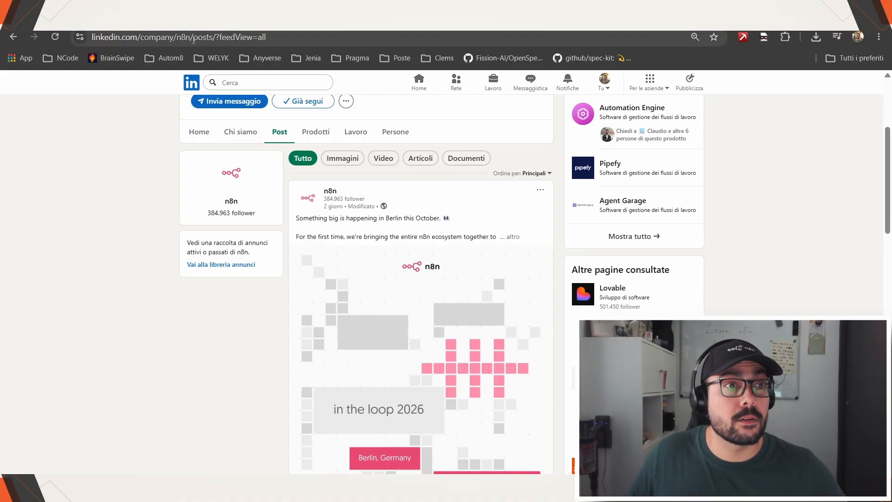
left_click_drag(194, 37, 91, 37)
key("ctrl+c")
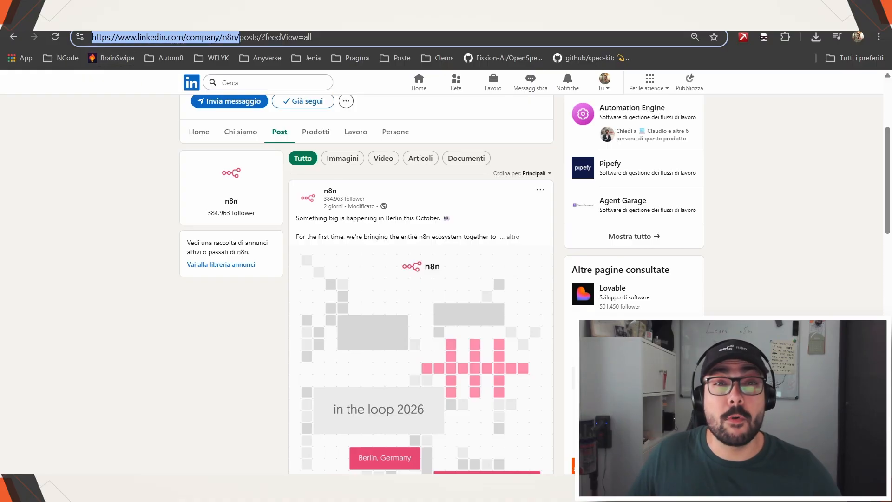
left_click(662, 22)
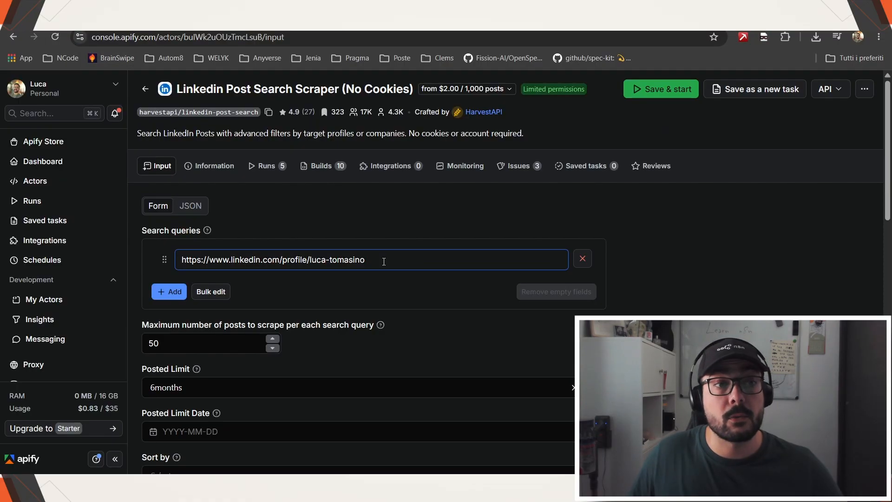
triple_click(384, 261)
key("ctrl+v")
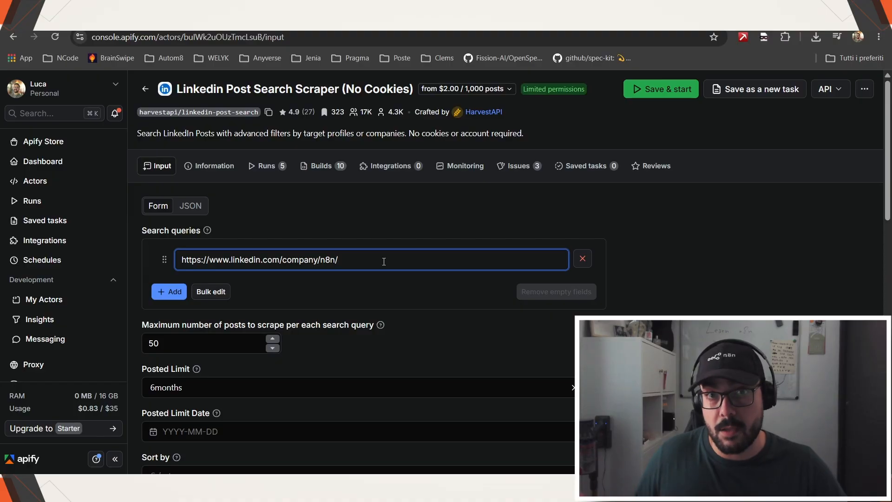
Set the maximum number of posts per search query to 5 and the posted limit to week.
left_click(189, 349)
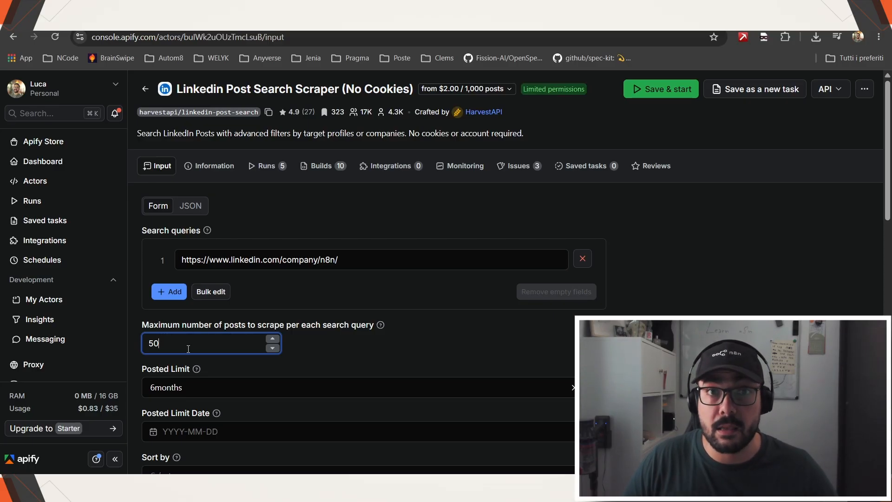
key("BackSpace")
left_click(244, 382)
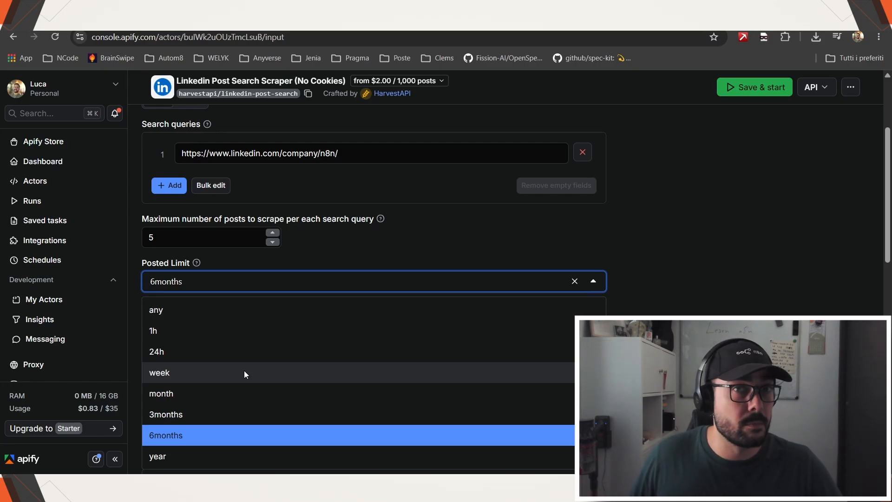
left_click(244, 372)
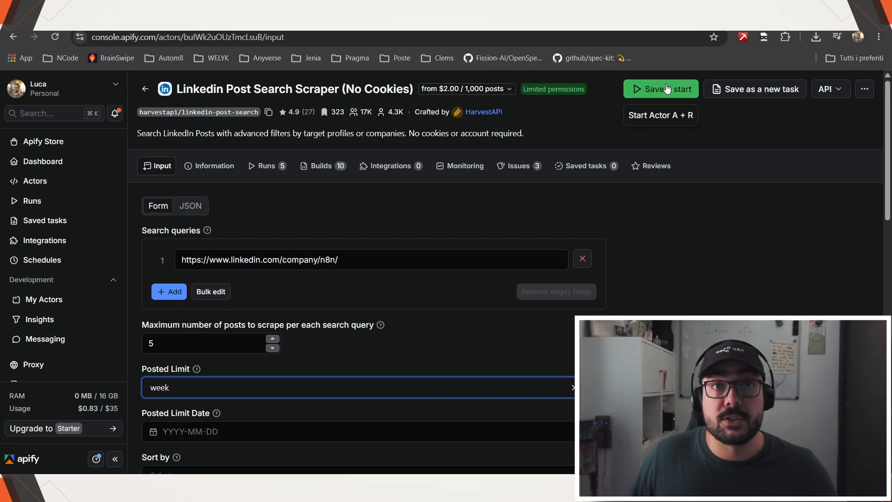
Save and start the scraper for the n8n page, and select the run's entire output as JSON.
left_click(668, 88)
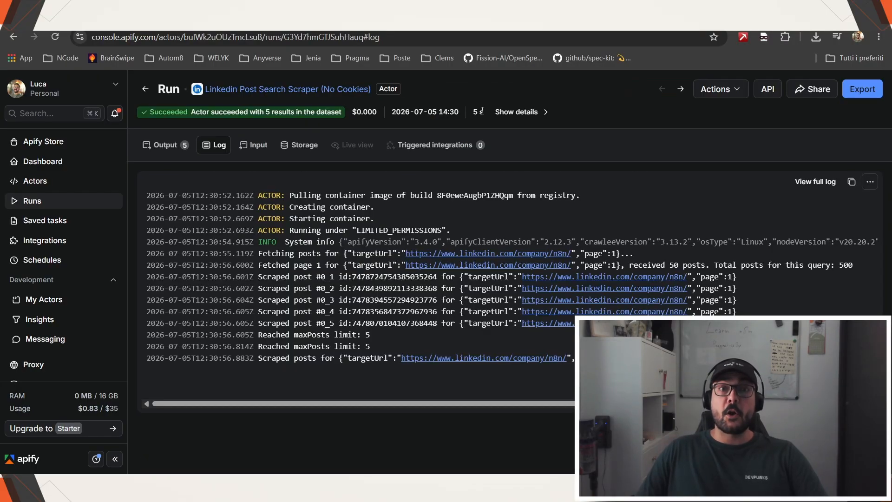
left_click(168, 148)
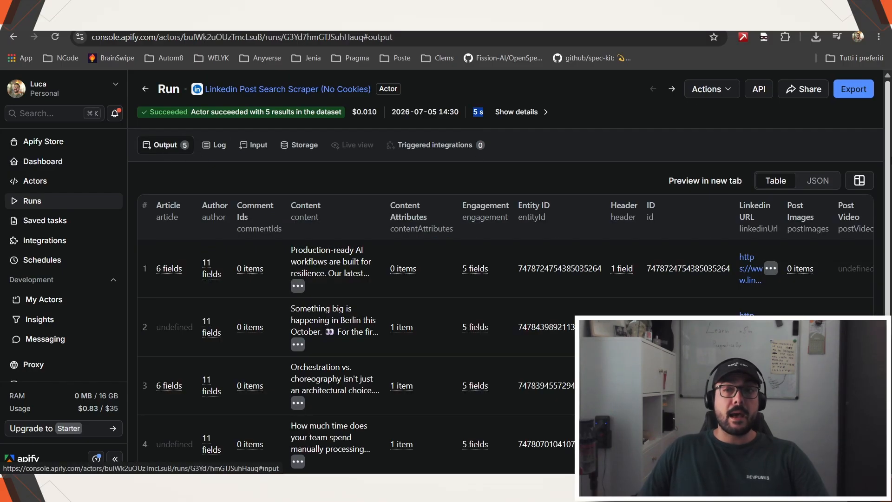
left_click(816, 181)
key("ctrl+a")
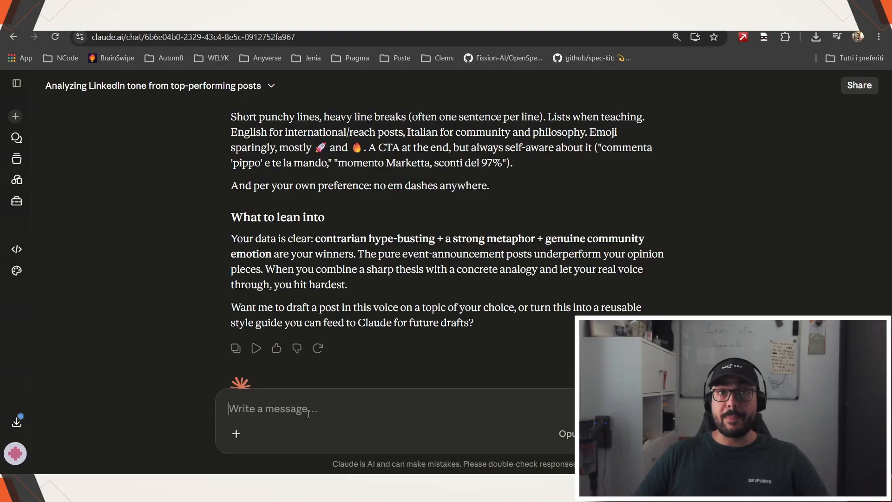
Paste the n8n posts into the Claude chat and request a LinkedIn post in the extracted tone of voice, written as an n8n ambassador.
key("ctrl+v")
type("Write a LinkedIn post in my tone of voice based on what you find relevant from n8n. Keep in mind that i'm an n8n ambassador an automations devel")
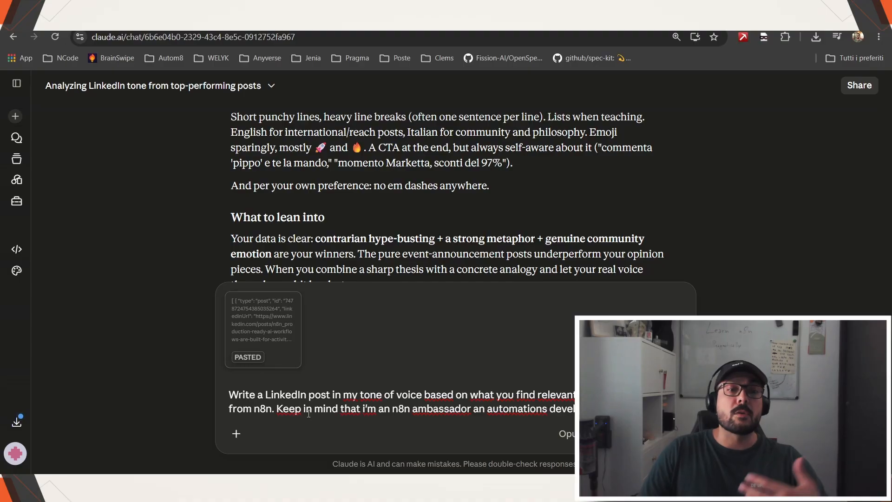
key("Return")
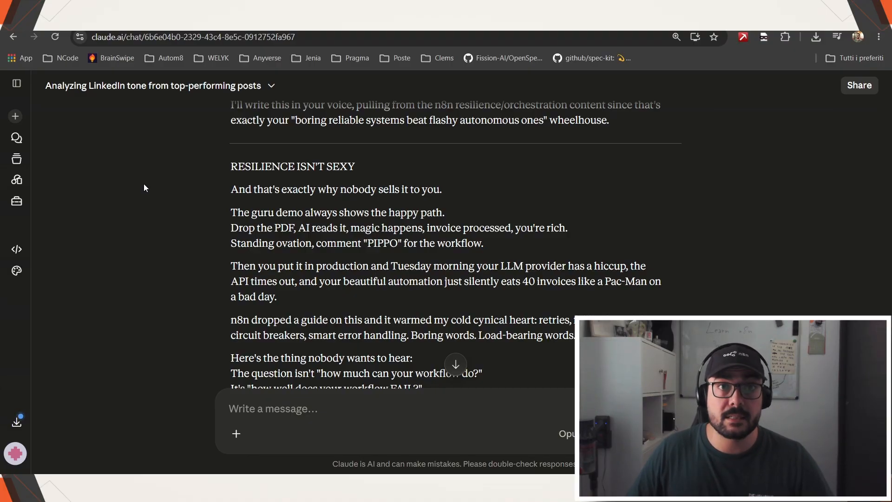
scroll(178, 172, "down", 5)
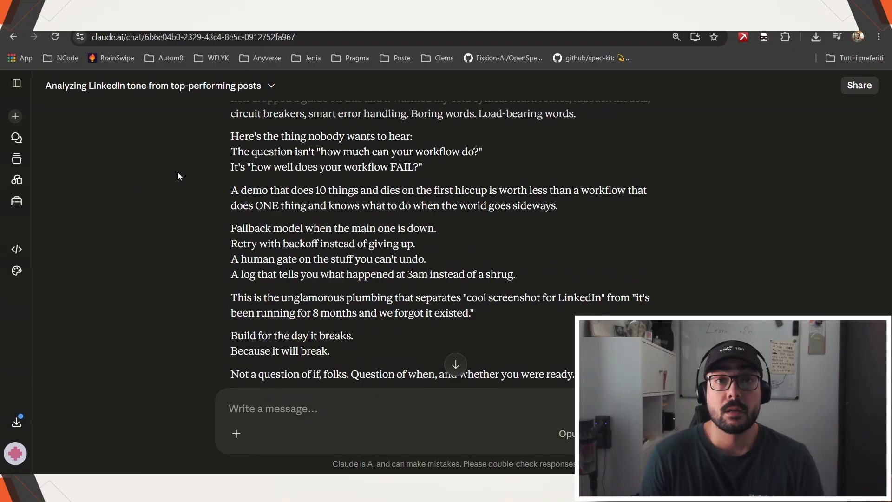